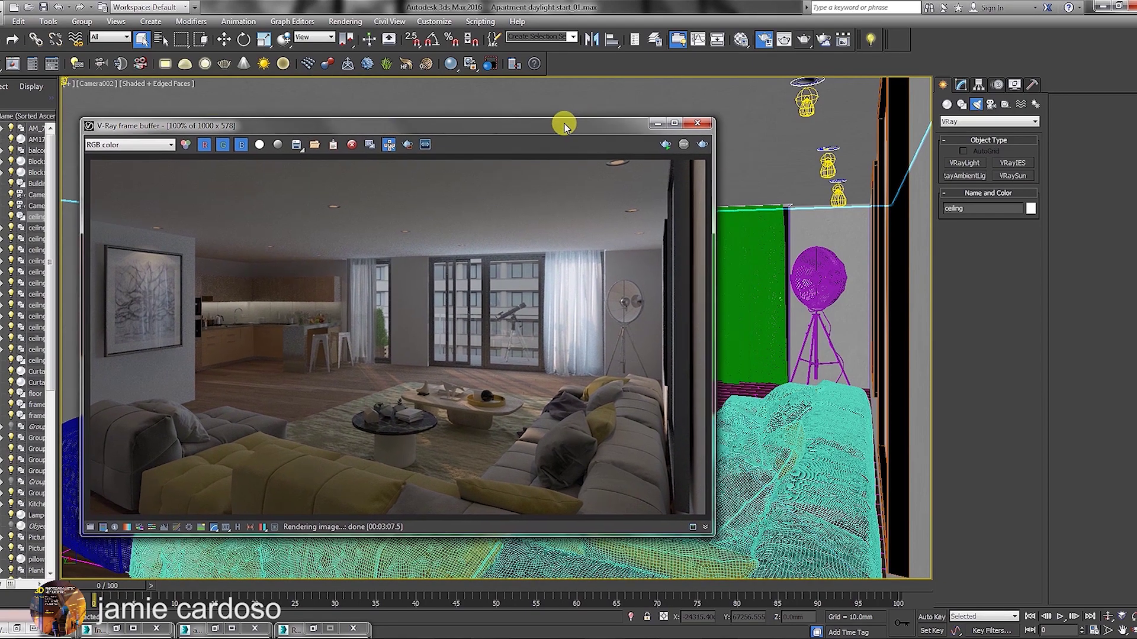
Step: Hide the V-Ray frame buffer and select the blue sofa in the Camera viewport
left_click(659, 118)
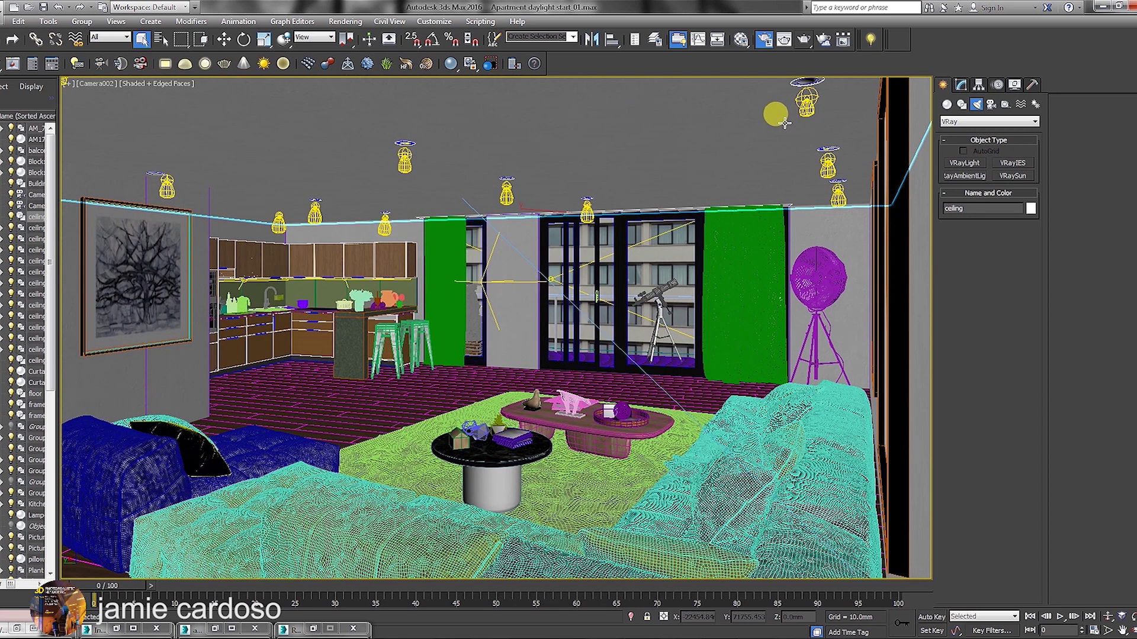
left_click(300, 453)
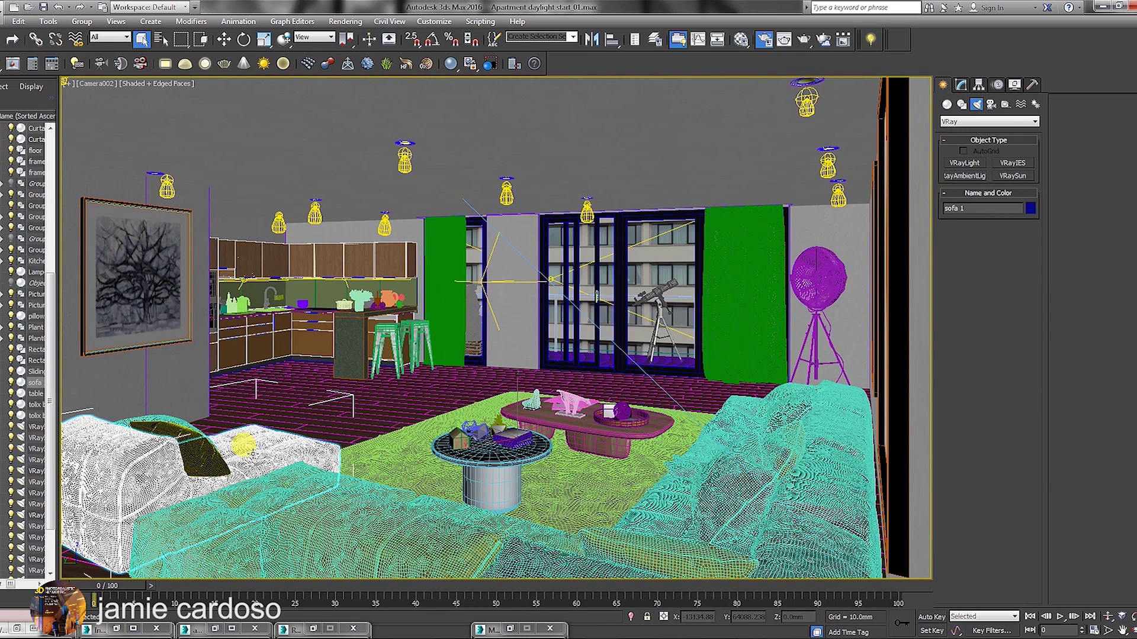
Step: Bring up the quad menu on the selected sofa
right_click(255, 450)
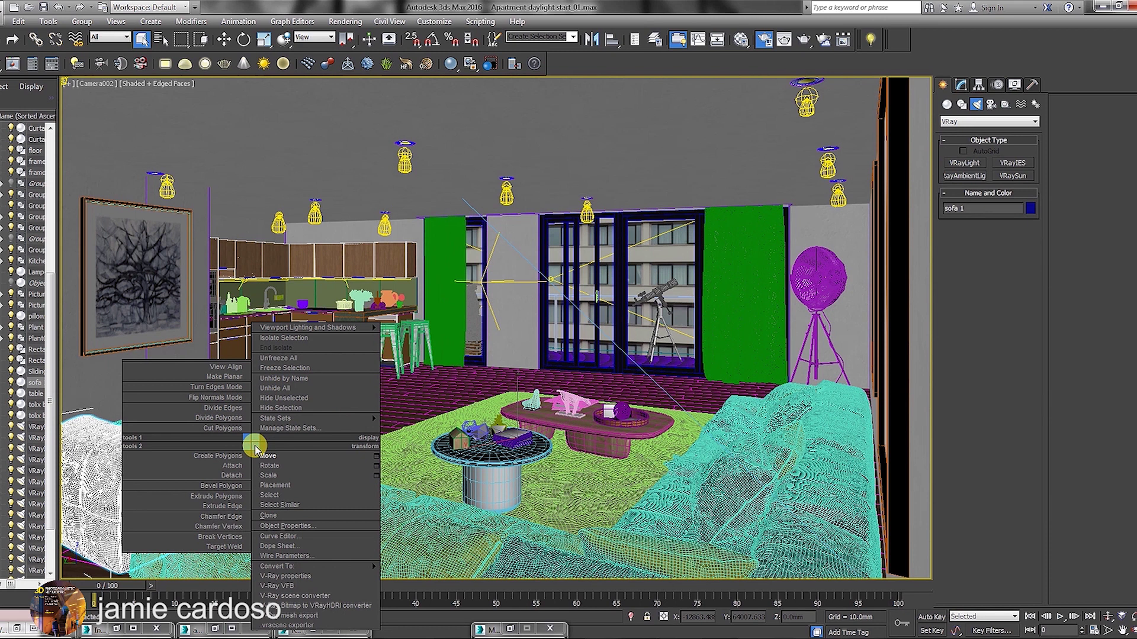
Step: Start the V-Ray mesh export for the sofa and highlight its current save folder path
left_click(315, 619)
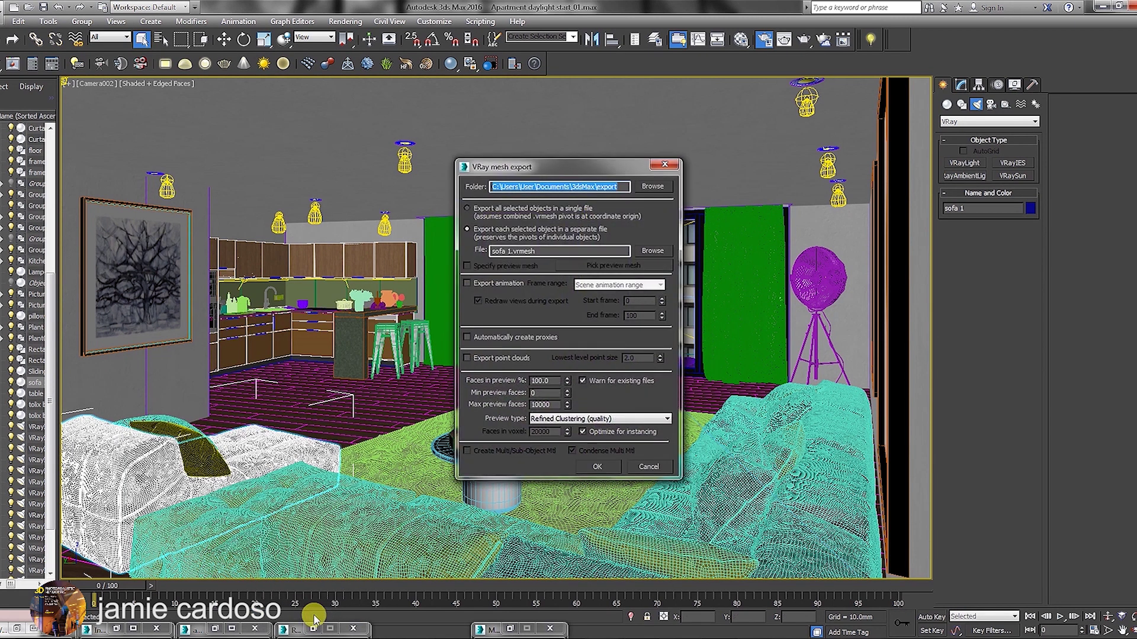
left_click(497, 181)
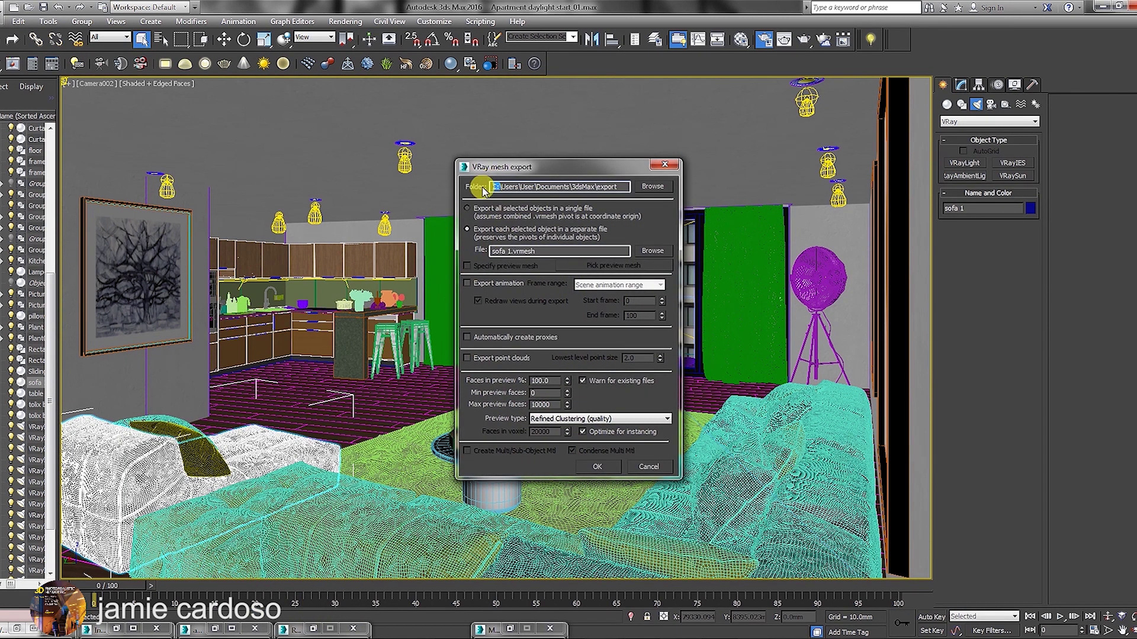
left_click_drag(472, 169, 479, 144)
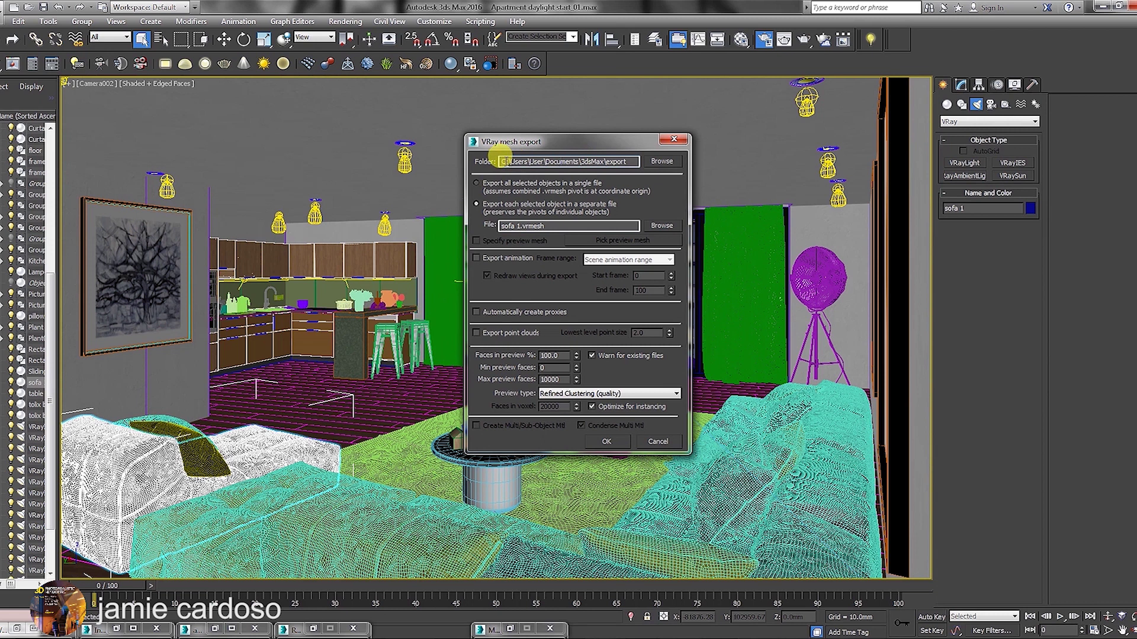
left_click_drag(502, 161, 633, 162)
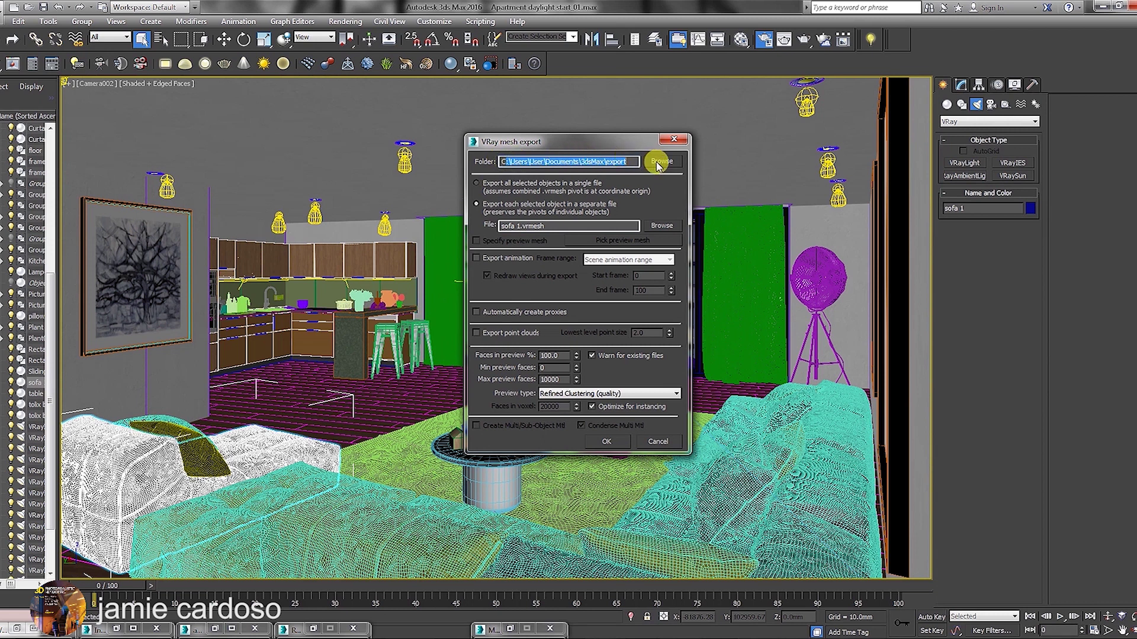
Step: Browse to the Interior Apartment folder on drive E as the export destination
left_click(659, 163)
left_click(513, 320)
left_click(488, 331)
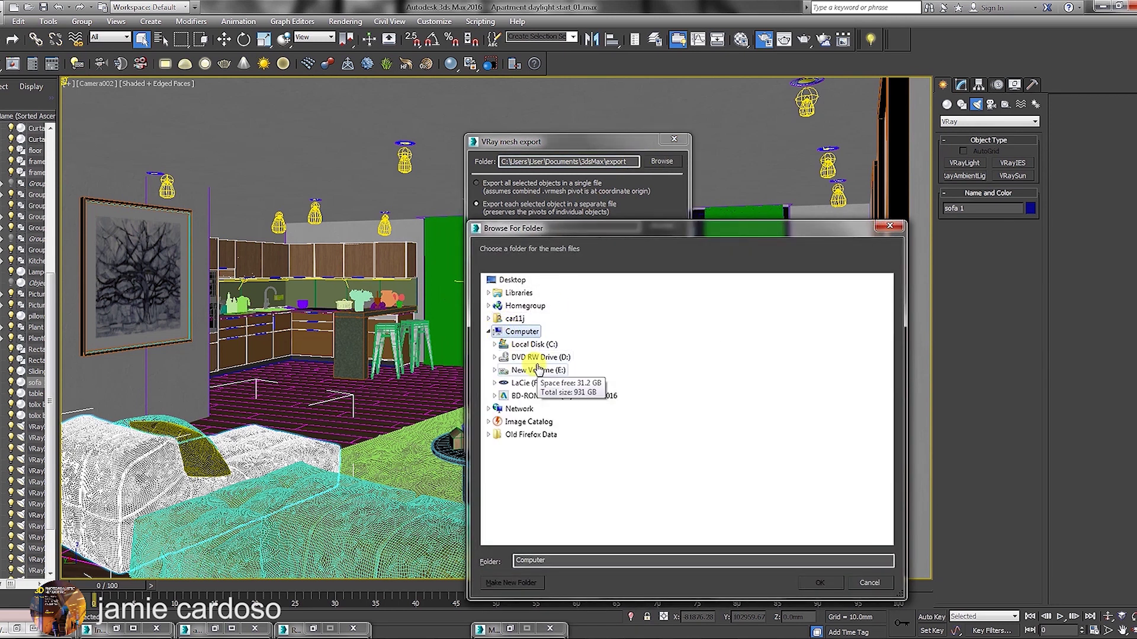
left_click(816, 583)
Step: Export the sofa as sofa 1.vrmesh with Automatically create proxies enabled
left_click_drag(566, 143, 558, 113)
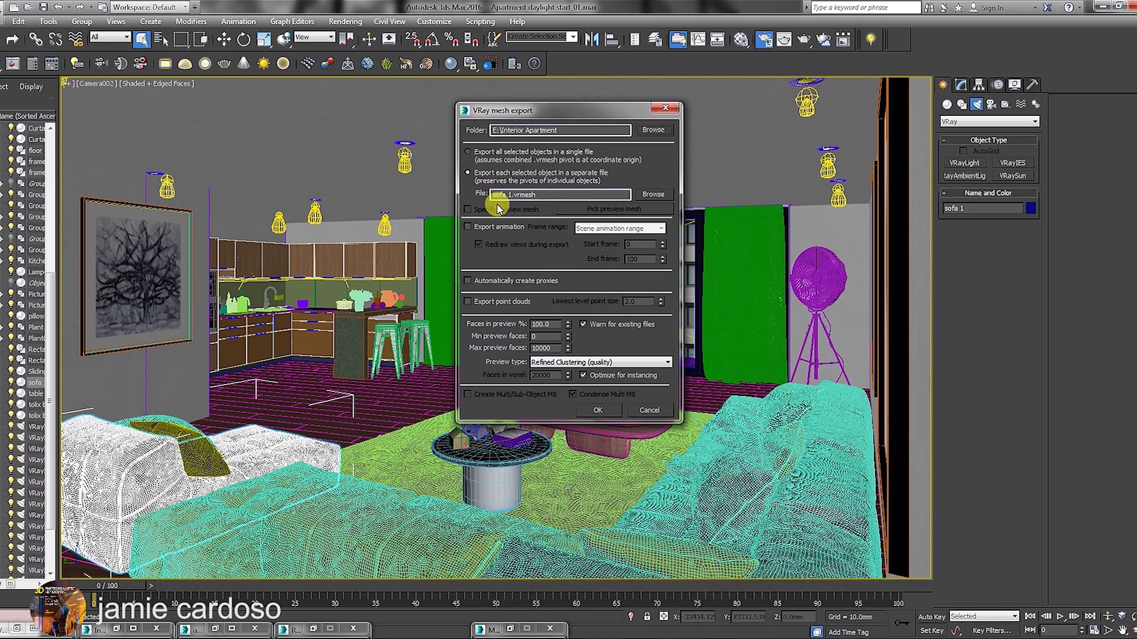
left_click_drag(536, 195, 485, 198)
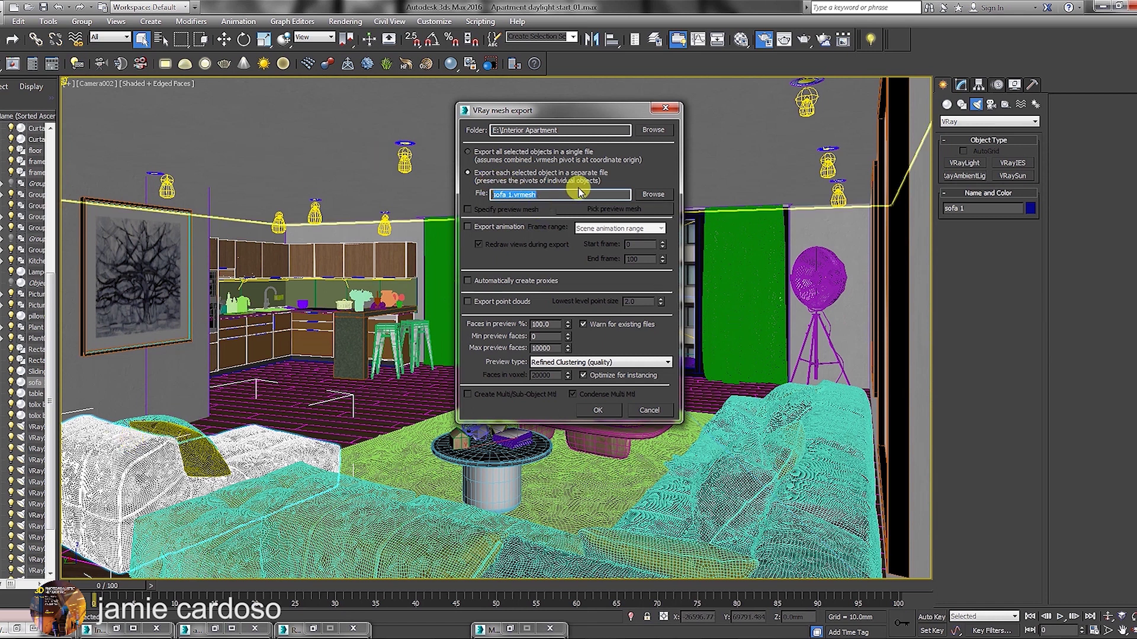
left_click_drag(524, 111, 593, 113)
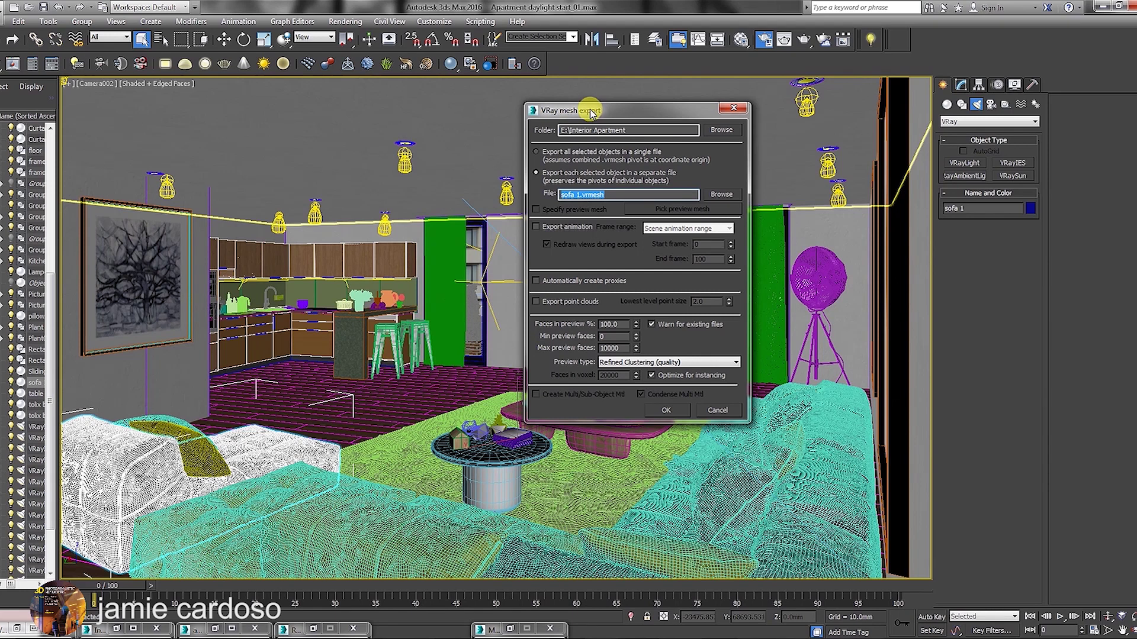
left_click_drag(589, 110, 572, 144)
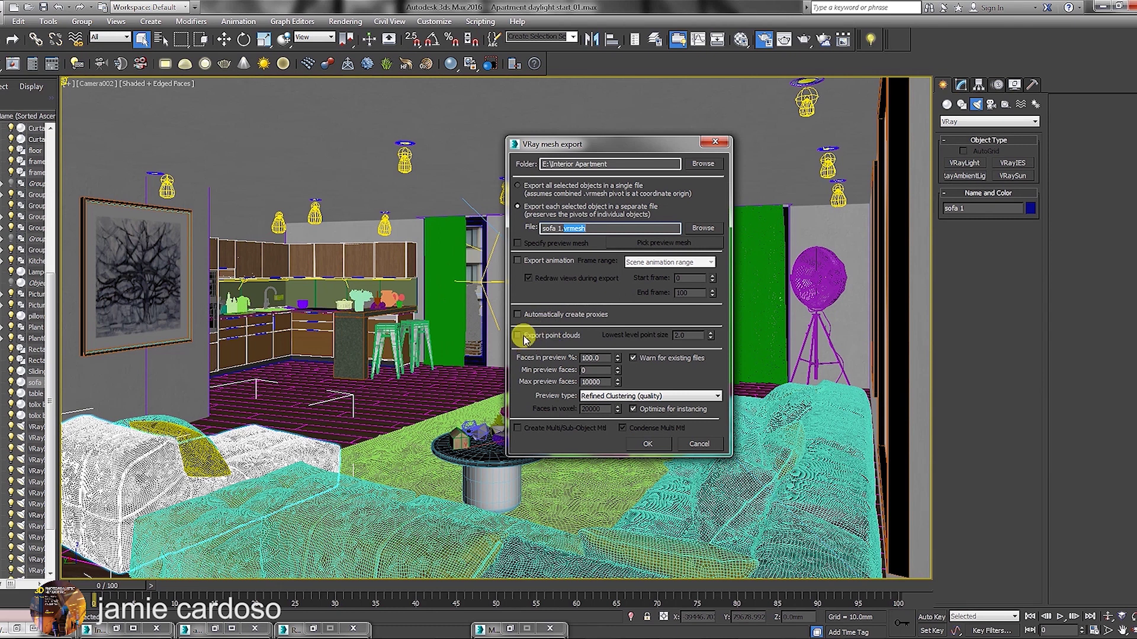
left_click(518, 314)
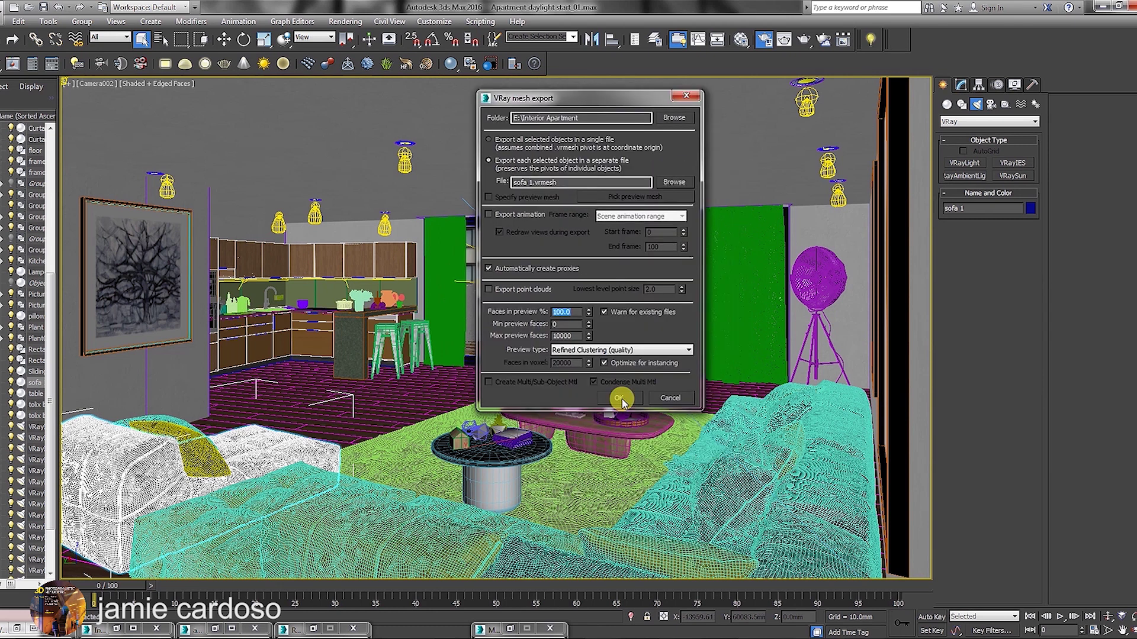
left_click(621, 400)
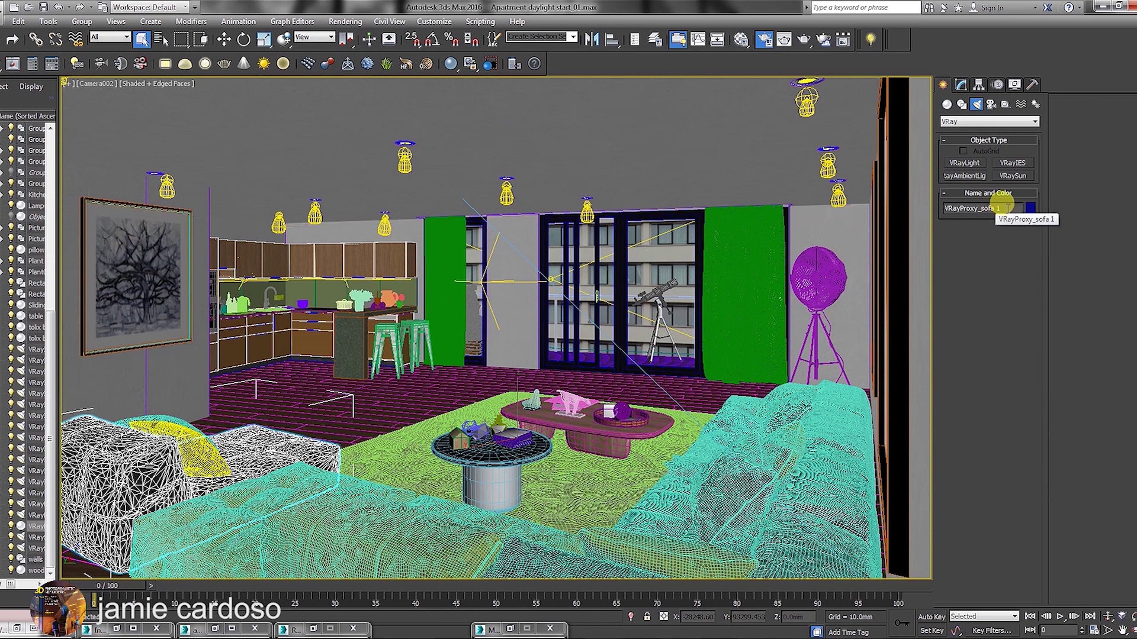
left_click_drag(1003, 207, 957, 207)
left_click(977, 209)
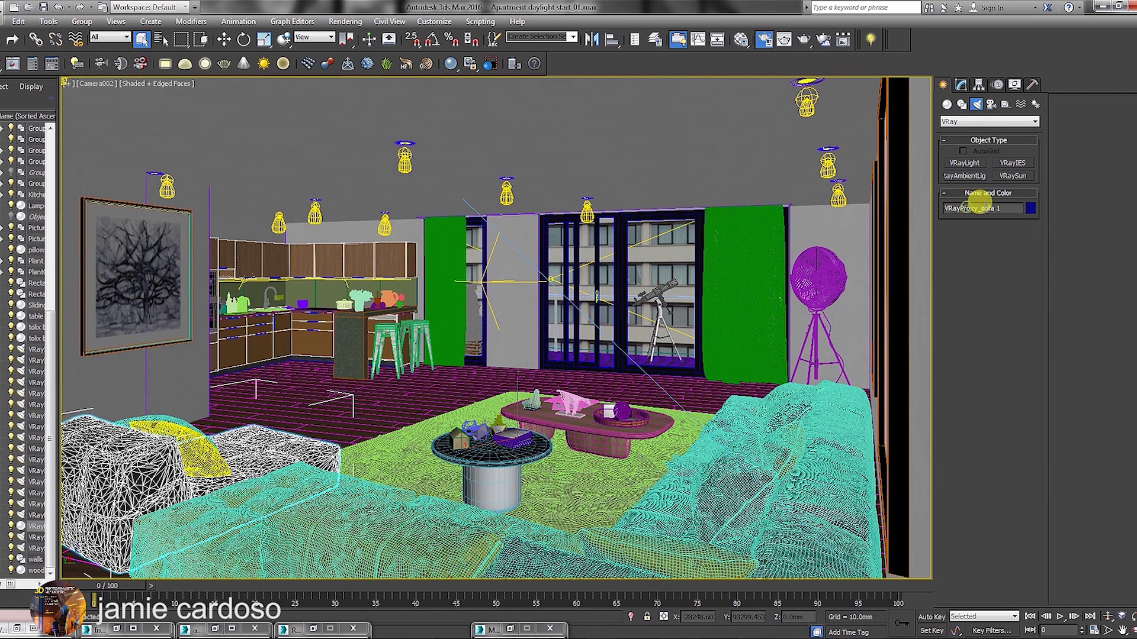
left_click_drag(989, 207, 977, 207)
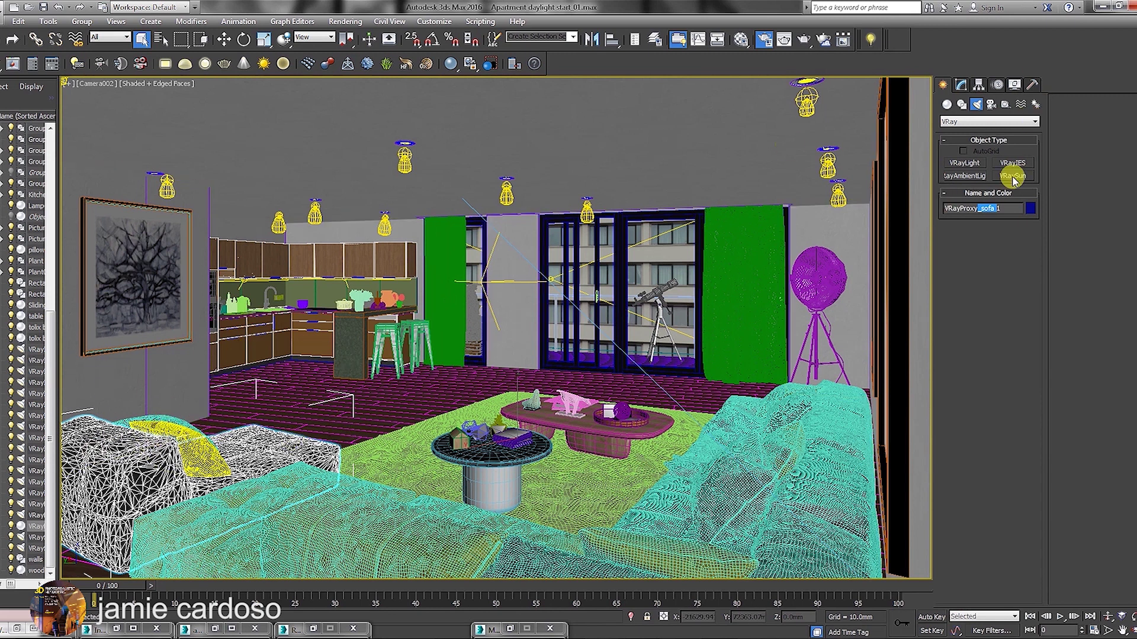
left_click_drag(940, 209, 1002, 210)
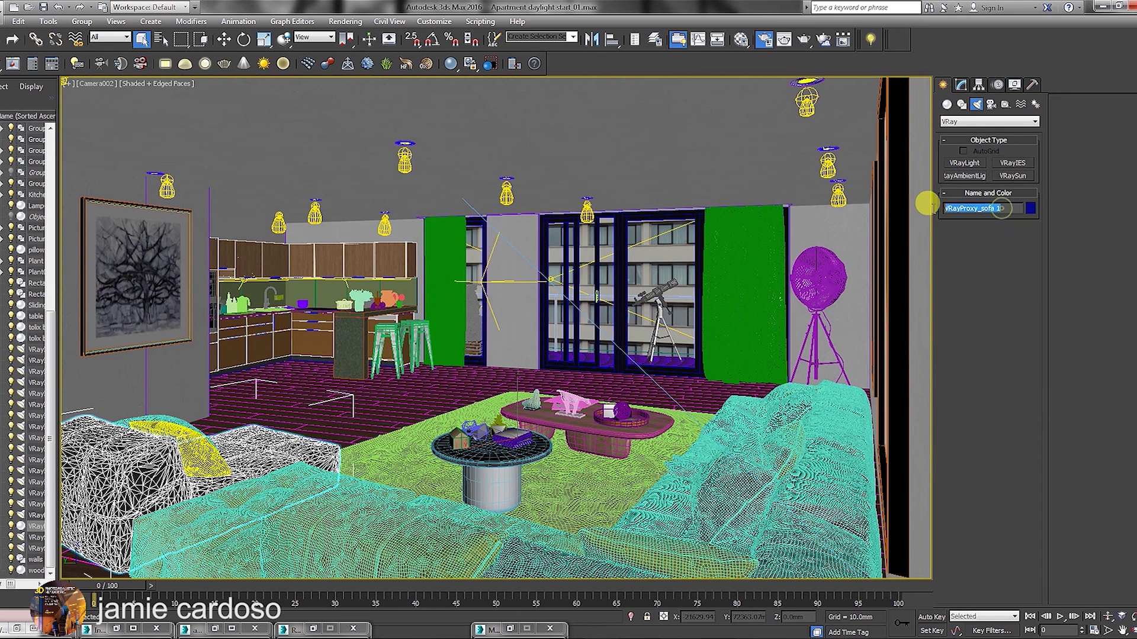
left_click(961, 84)
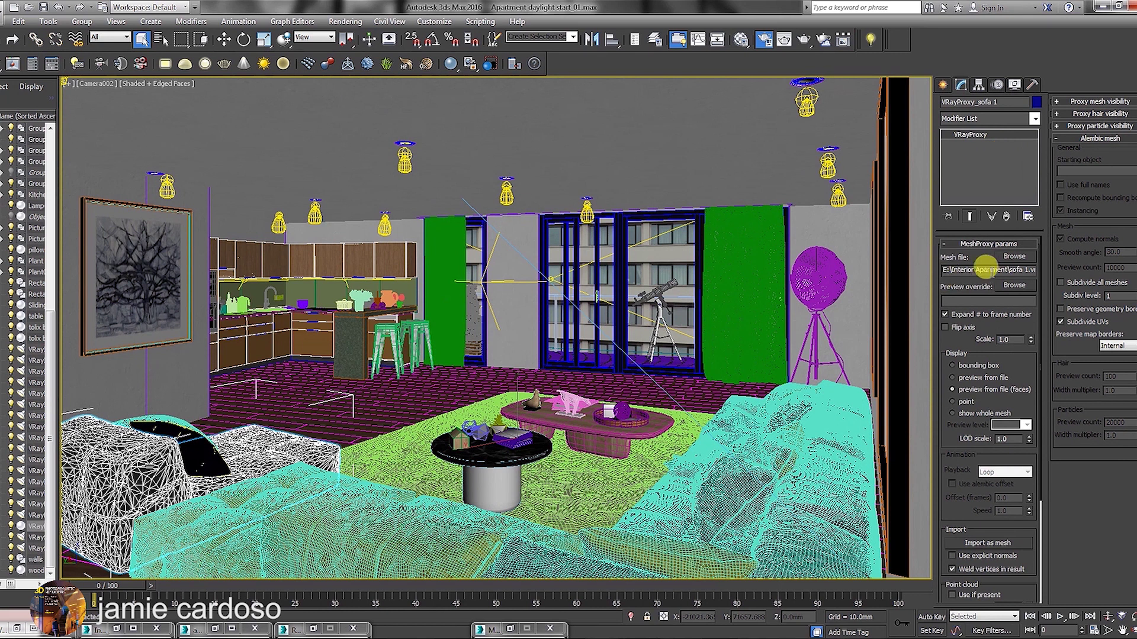
left_click_drag(993, 270, 943, 269)
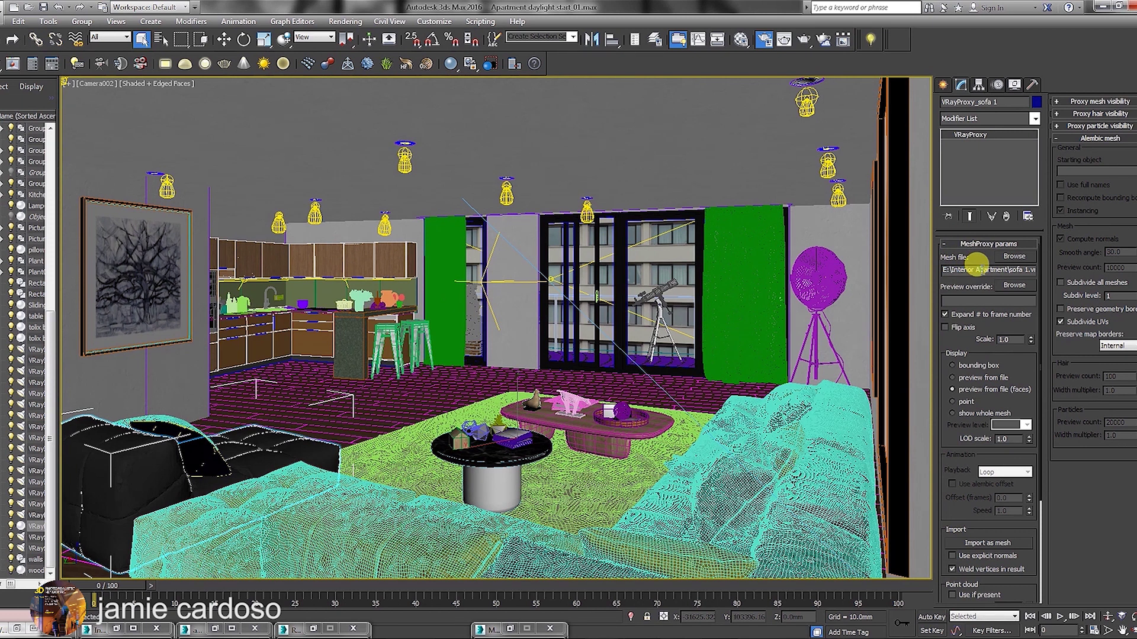
left_click_drag(977, 268, 1037, 267)
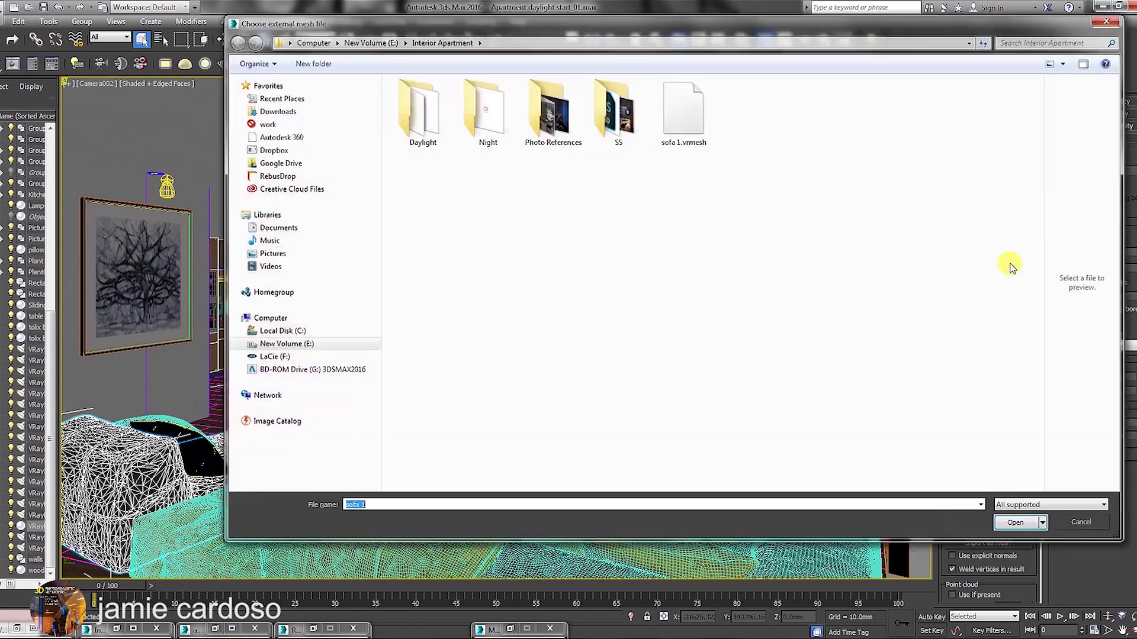
left_click(1014, 256)
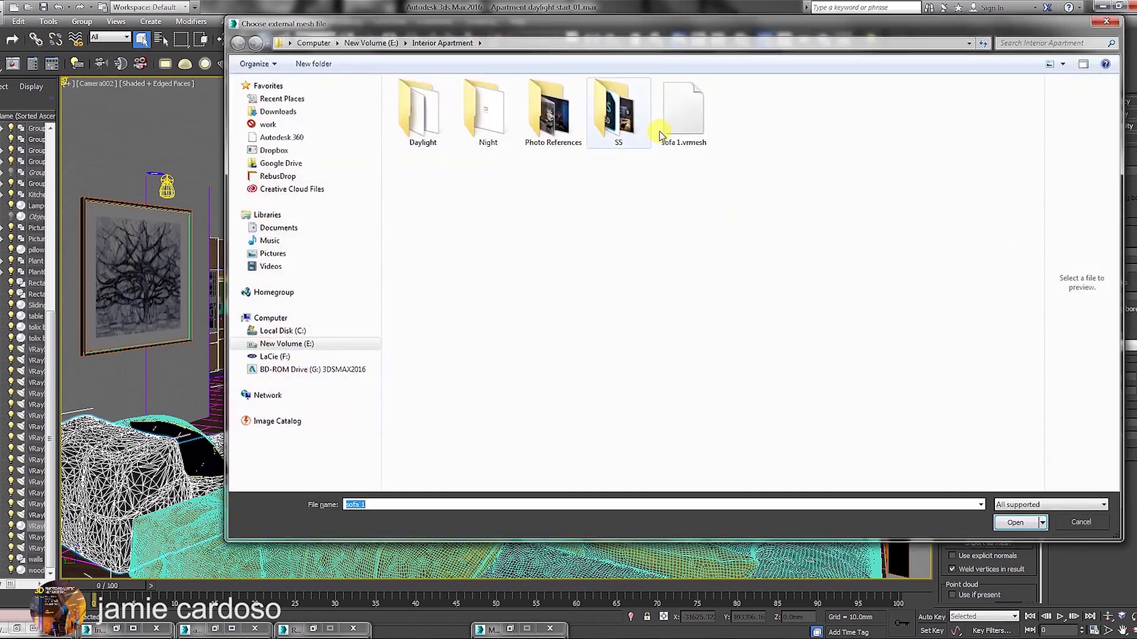
left_click(1081, 523)
scroll(966, 283, "down", 3)
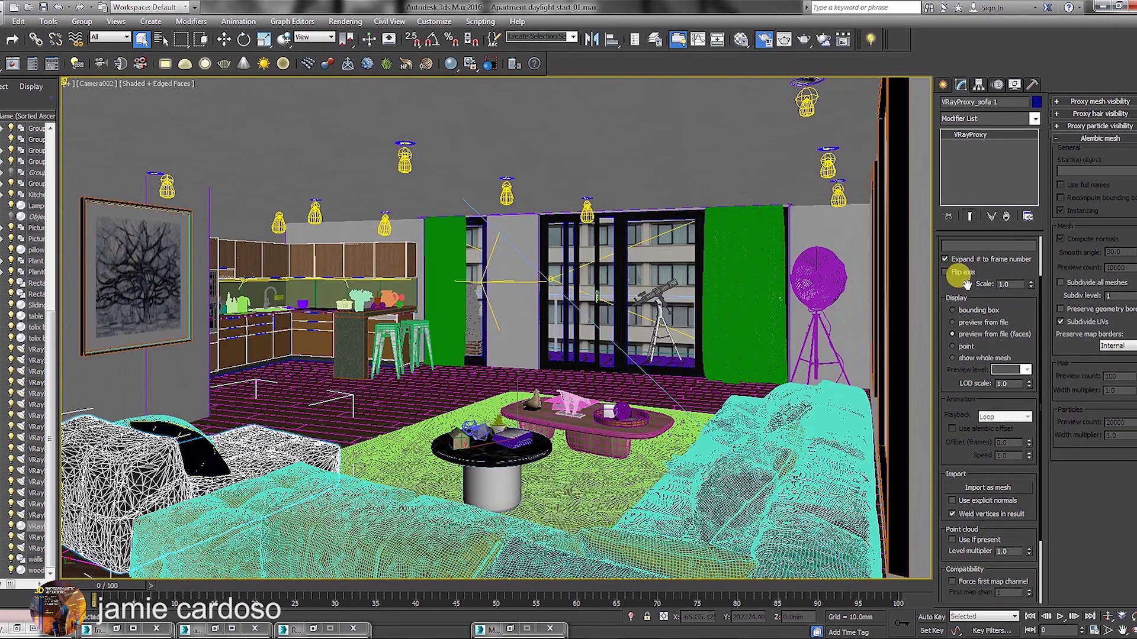
Step: Enlarge the sofa proxy to scale 1.29
double_click(1004, 283)
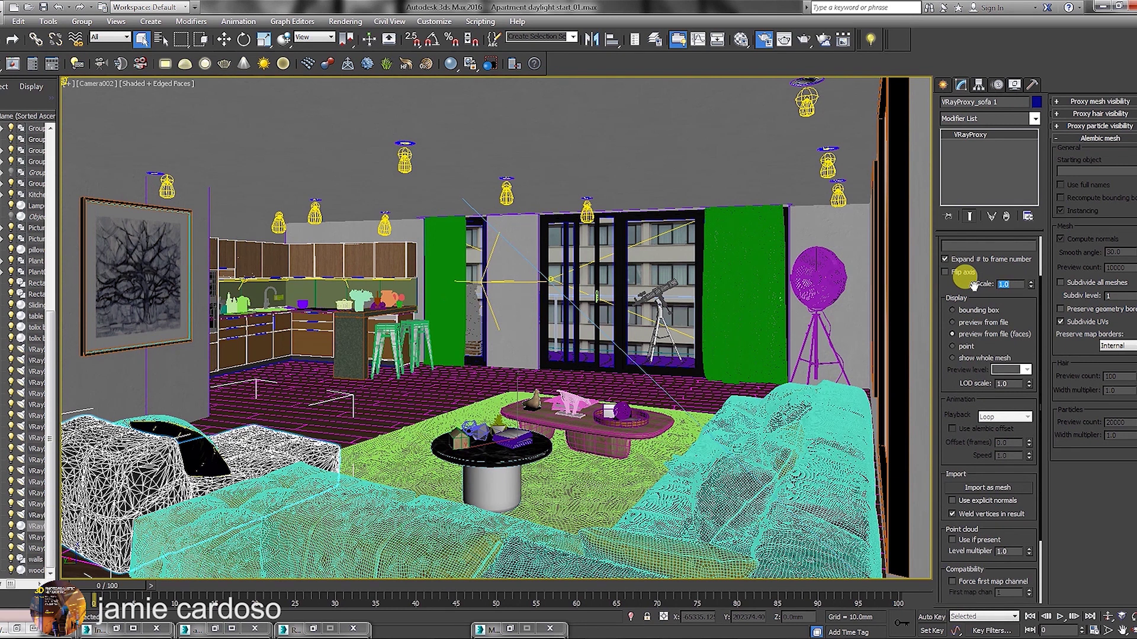
left_click_drag(1031, 284, 1033, 264)
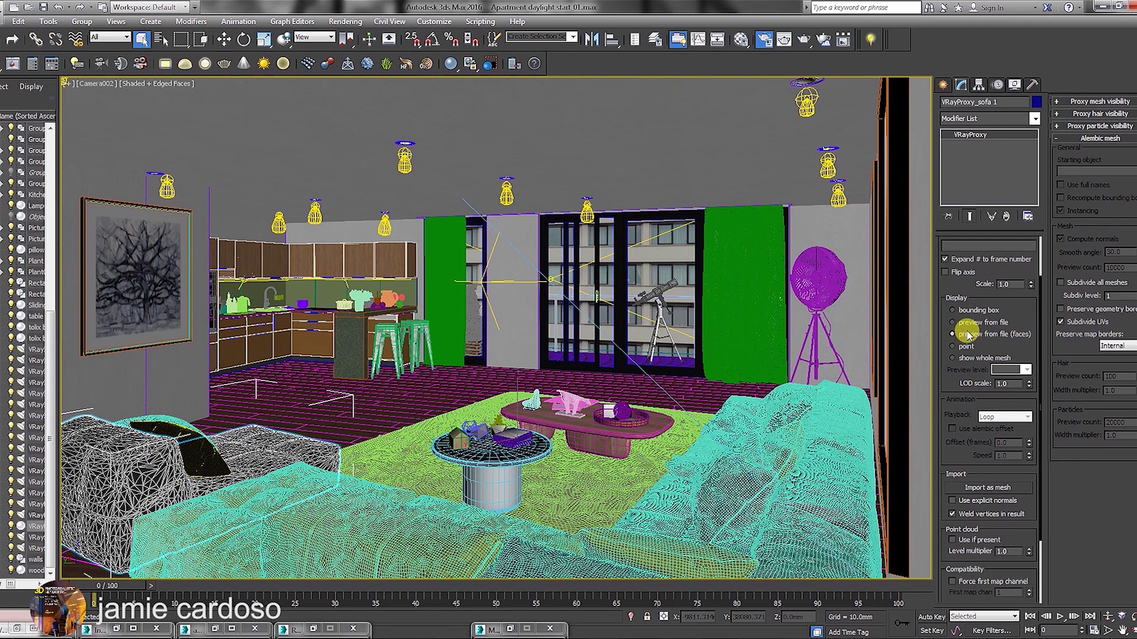
Step: Cycle the proxy display through bounding box, preview, faces and points, ending on whole mesh
left_click(952, 310)
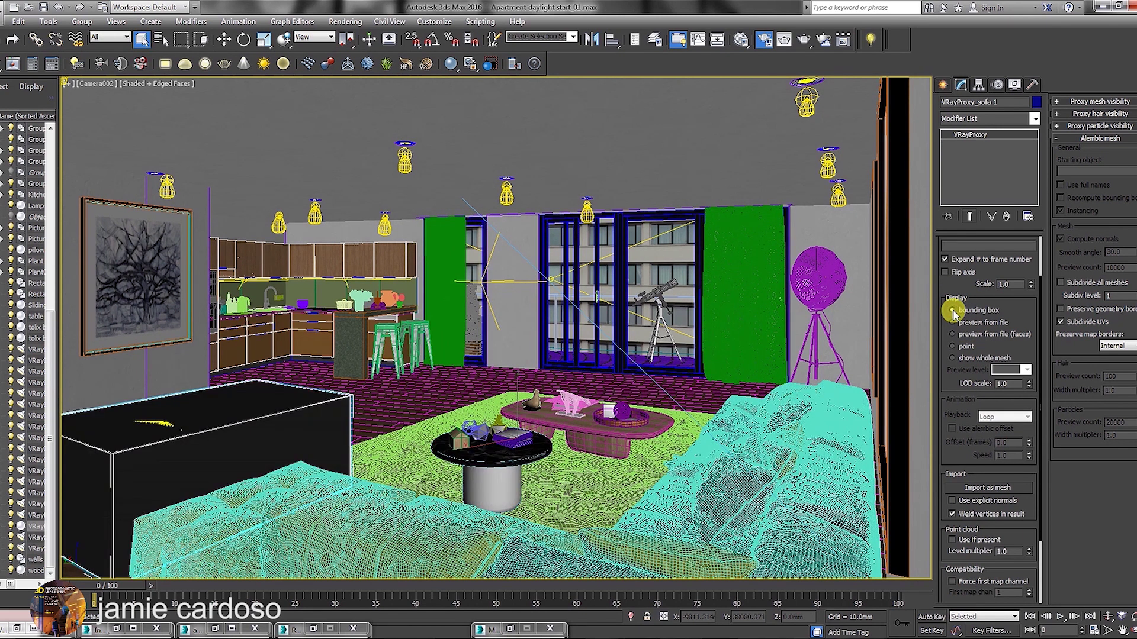
left_click(953, 324)
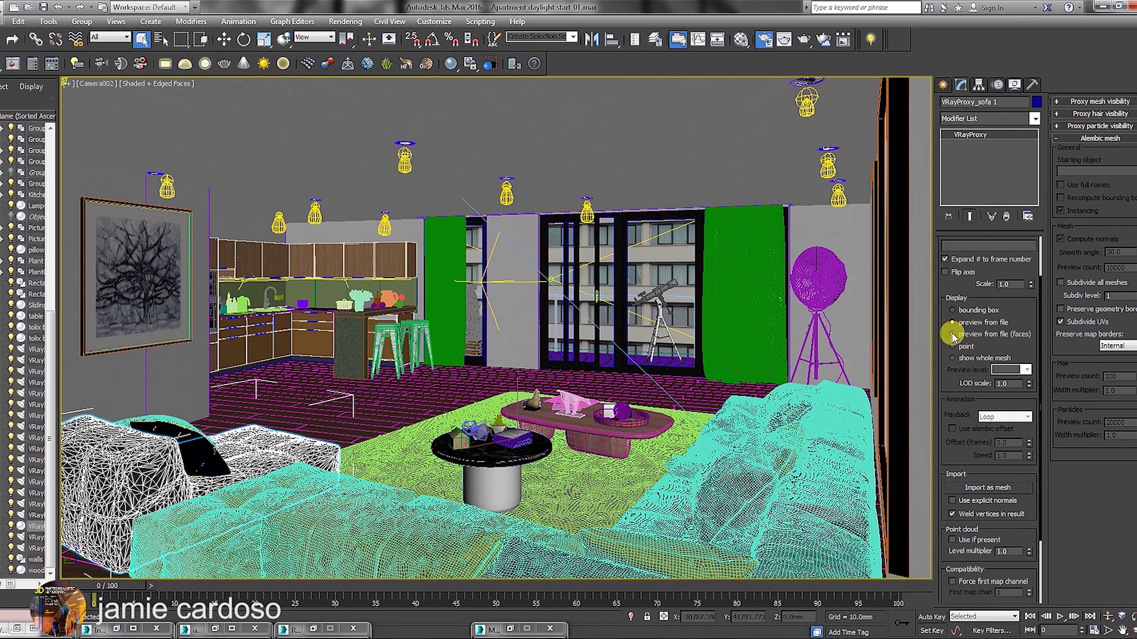
left_click(953, 334)
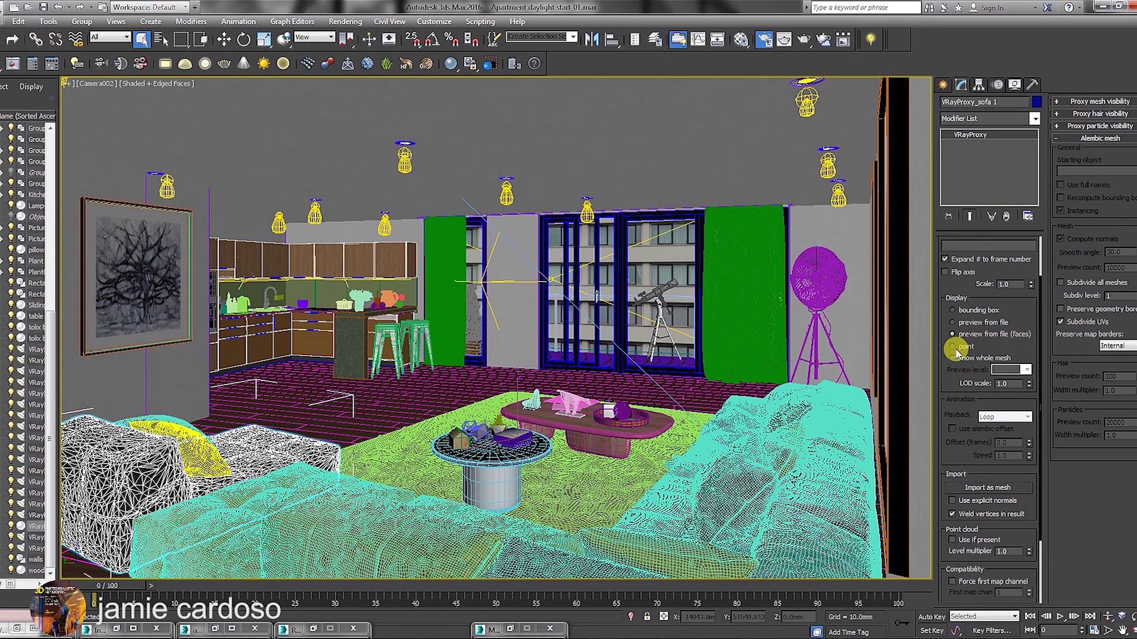
left_click(954, 347)
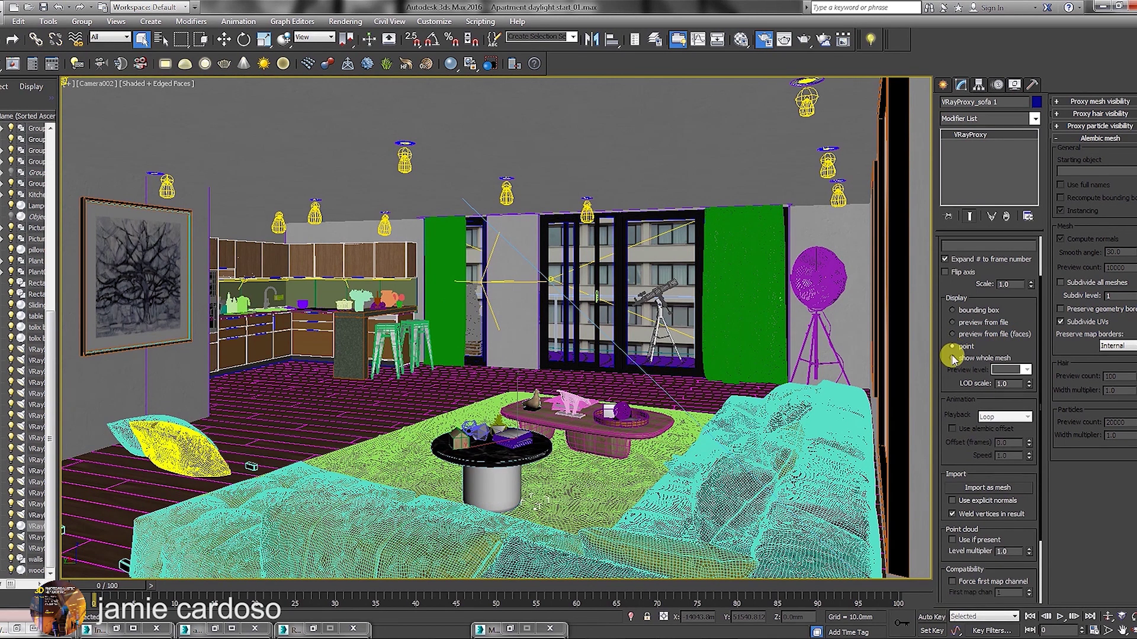
left_click(953, 359)
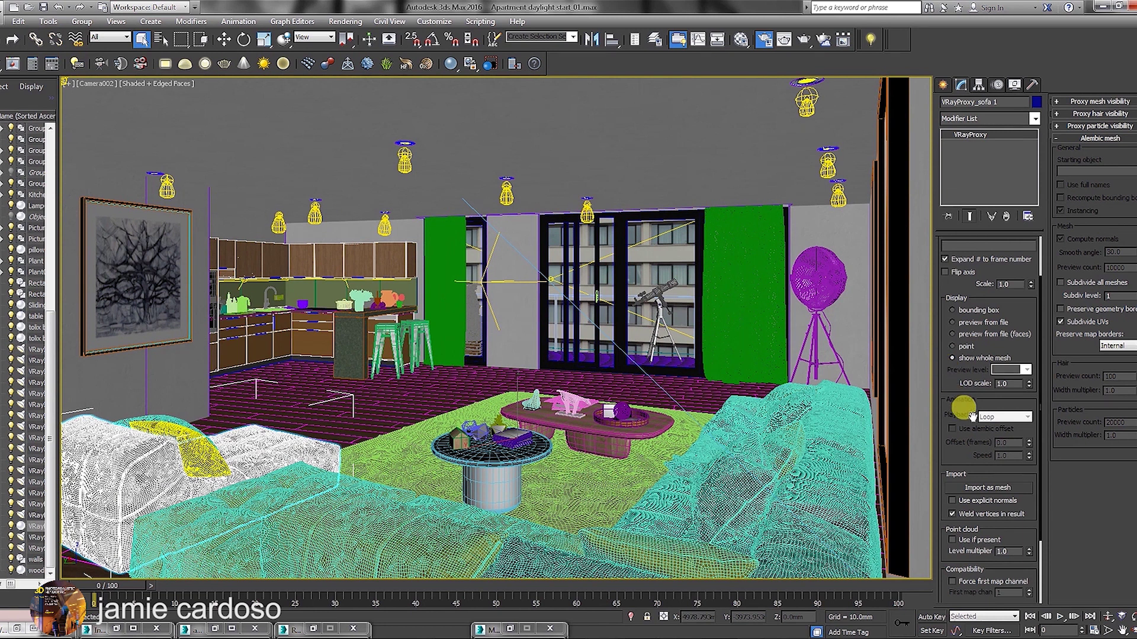
left_click_drag(964, 447, 926, 347)
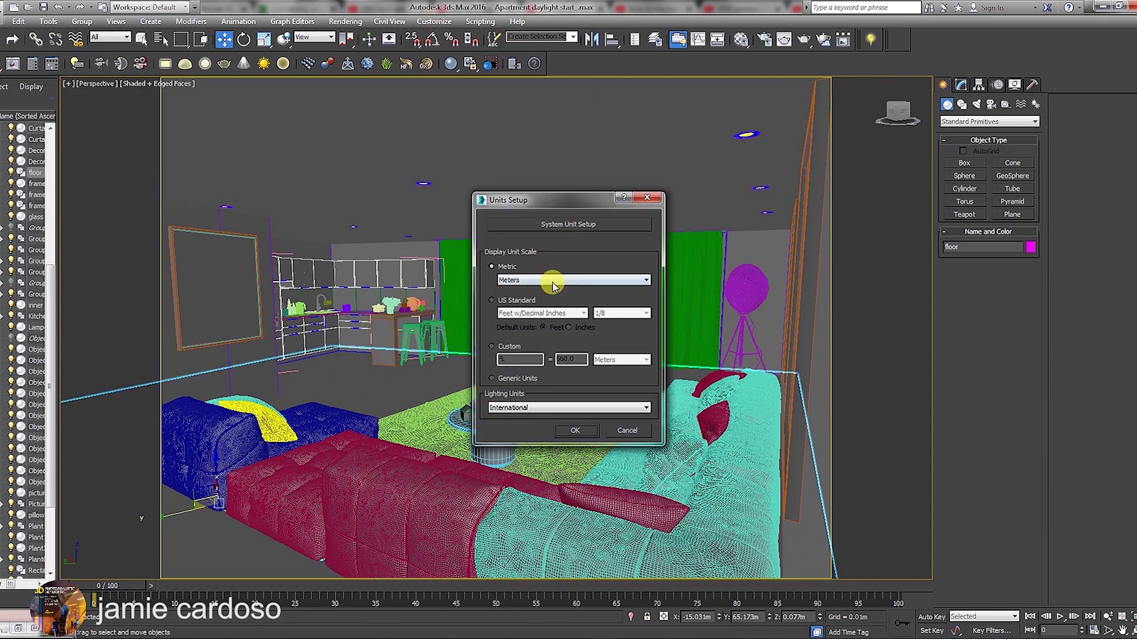
Step: Set the display units to millimetres in Units Setup and bring up System Unit Setup
left_click(554, 284)
left_click(553, 290)
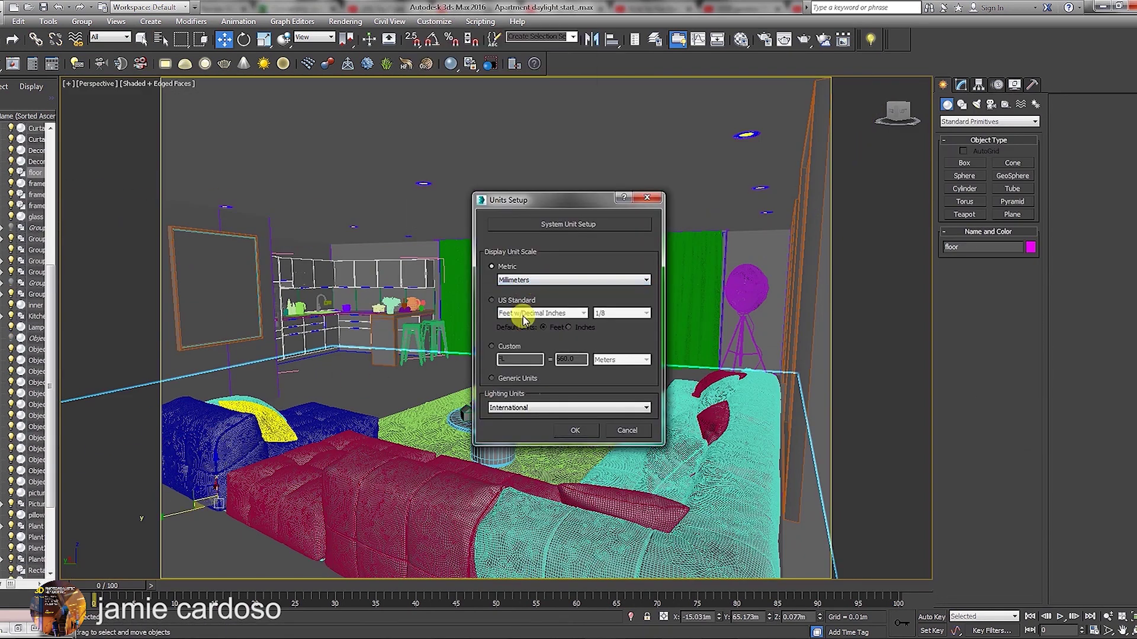
left_click(632, 203)
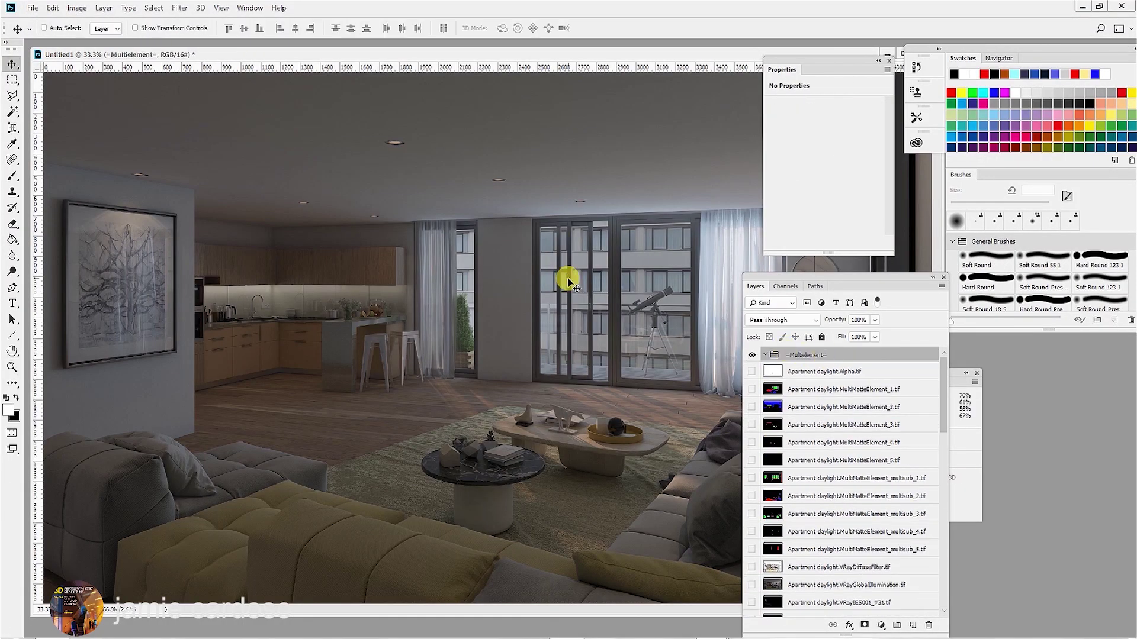
Step: Group the RGB_color render layers and add a mask to the Global Illumination copy layer
left_click(838, 546, "shift")
left_click(765, 355)
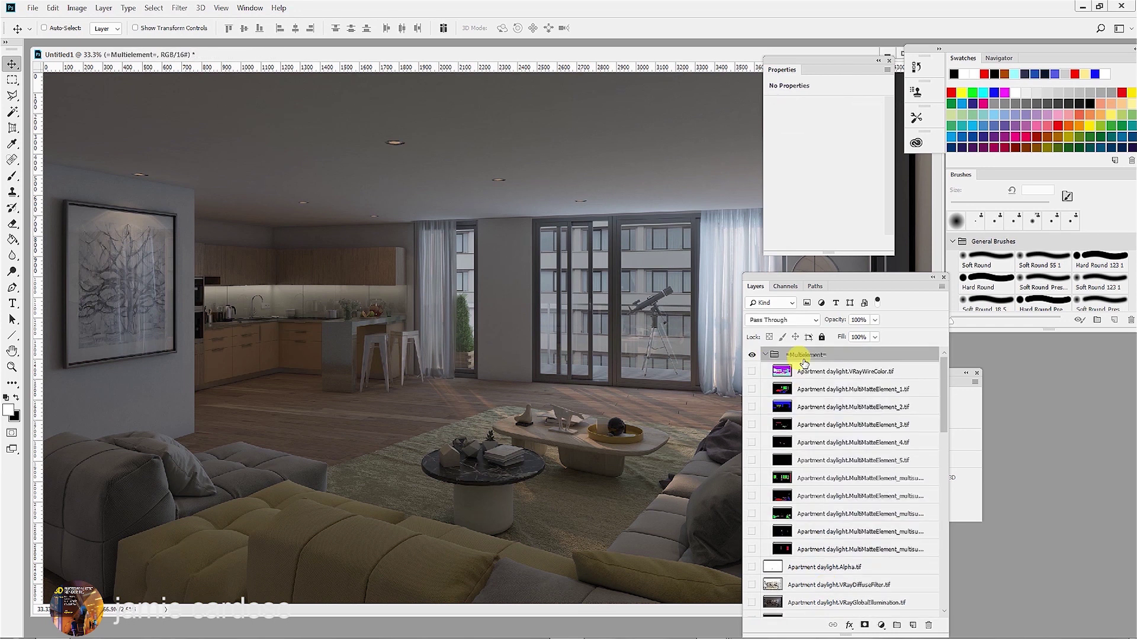
left_click_drag(799, 417, 897, 625)
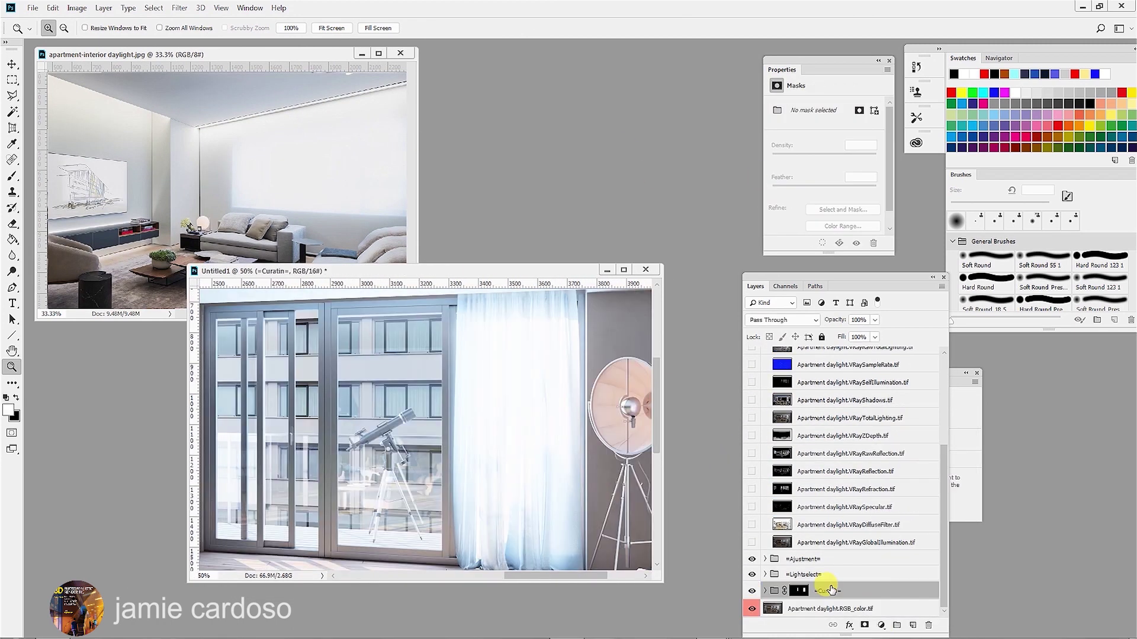
left_click(13, 177)
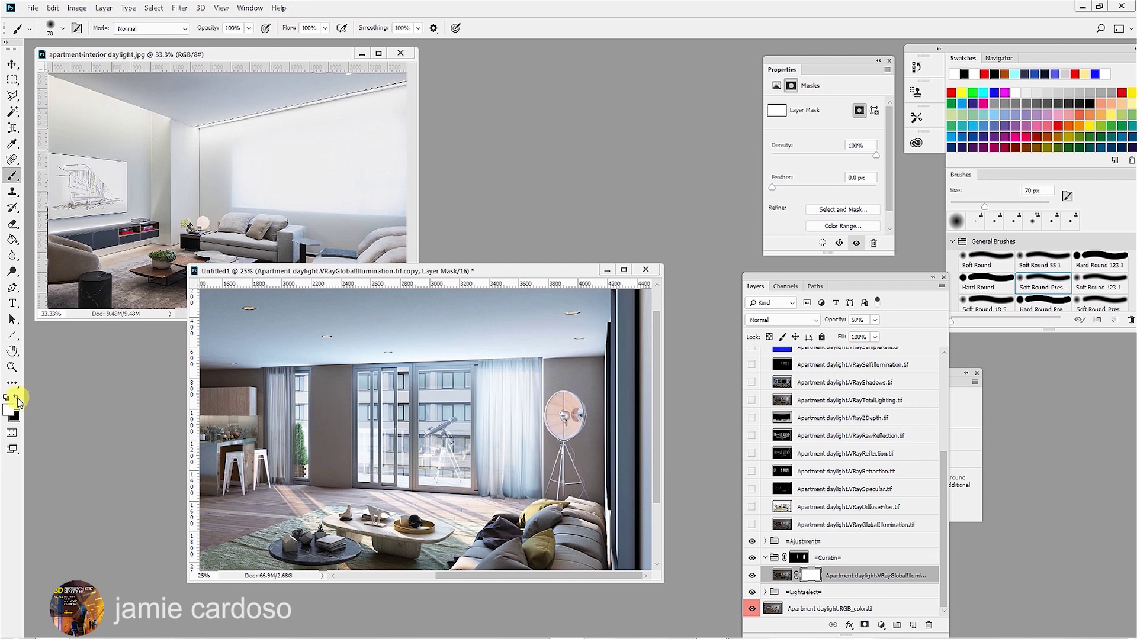